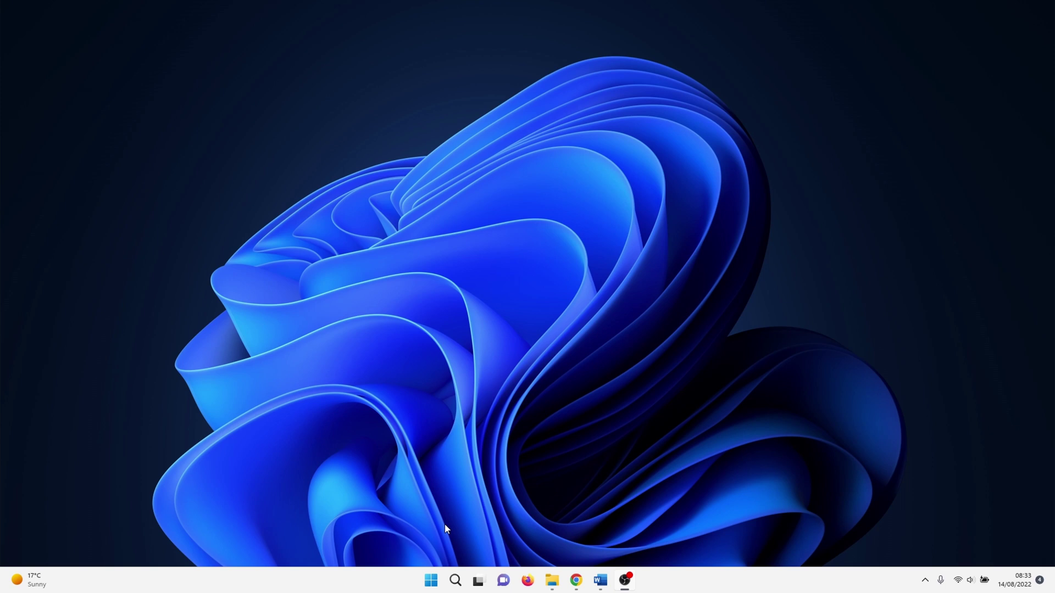
Open the Run dialog and launch services.msc to bring up the Services console
{"action": "key", "text": "super+r"}
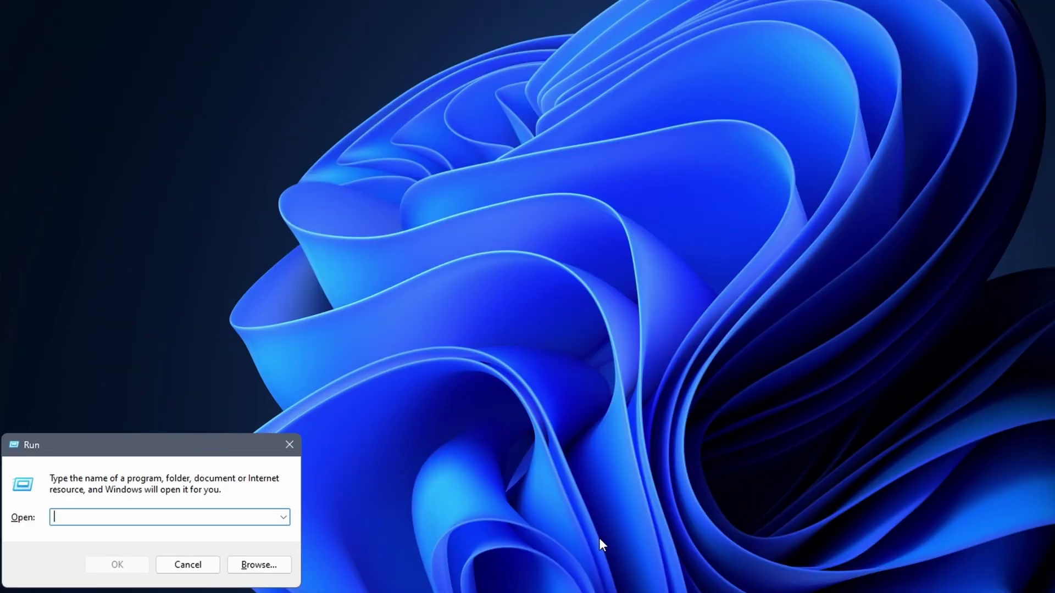
{"action": "type", "text": "services"}
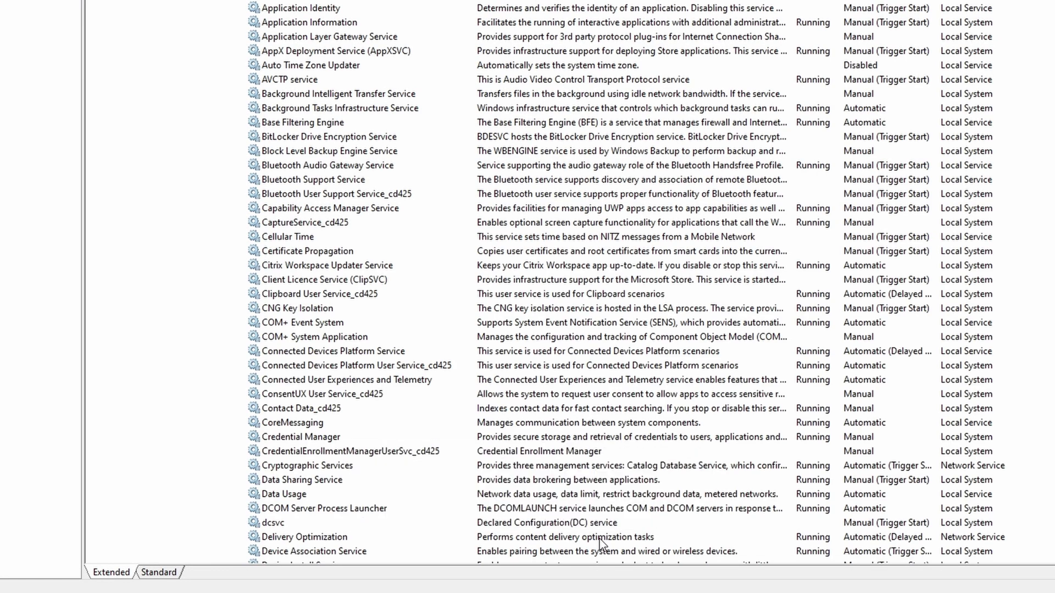
Set Bluetooth Support Service to Automatic startup, start it, and bring up Bluetooth User Support Service's actions
{"action": "double_click", "coordinate": [351, 183]}
{"action": "left_click", "coordinate": [695, 199]}
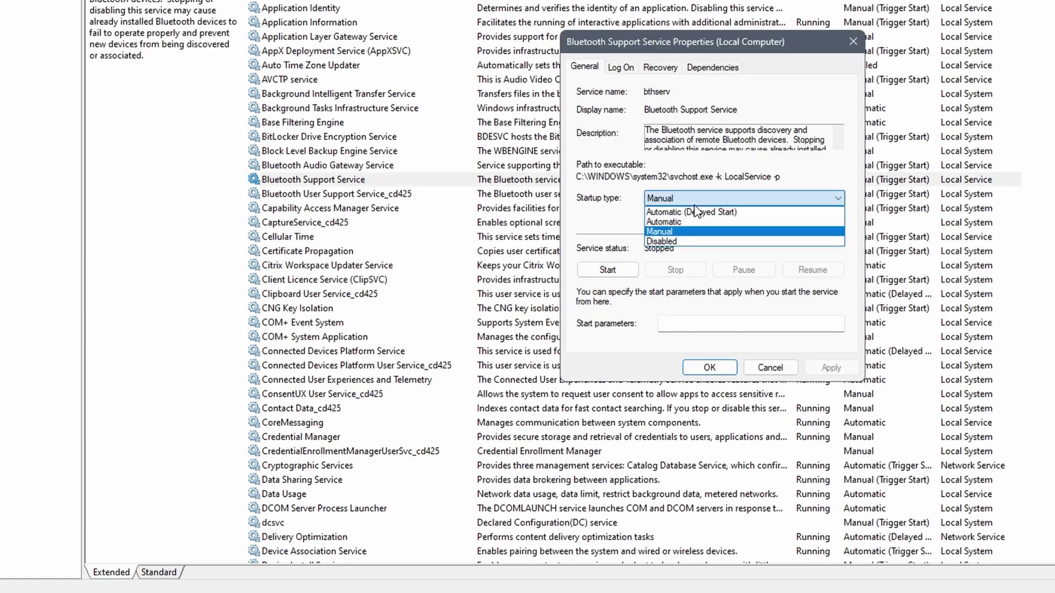
{"action": "left_click", "coordinate": [695, 222]}
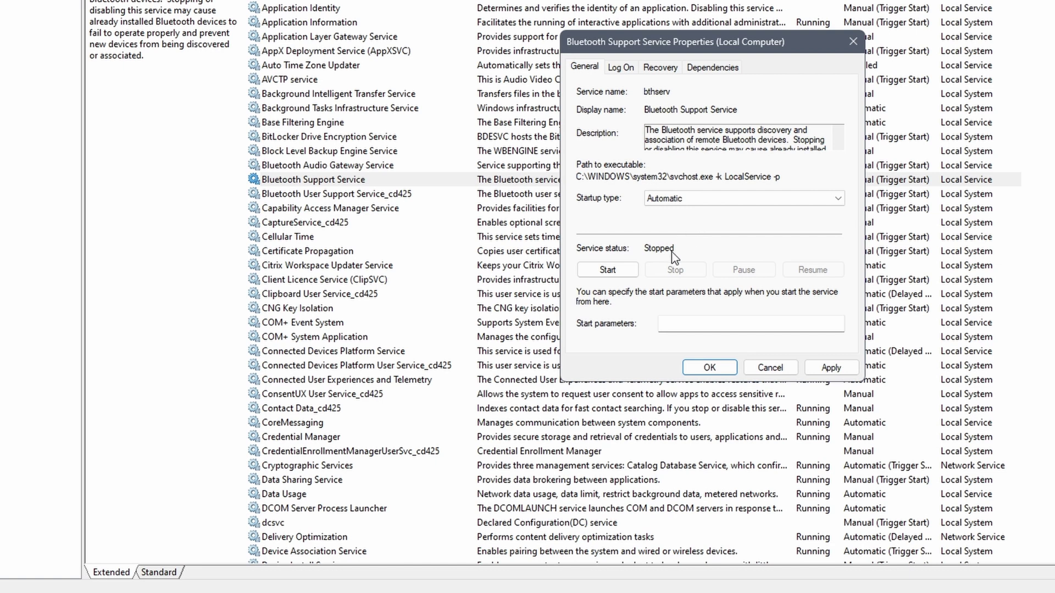
{"action": "left_click", "coordinate": [623, 277]}
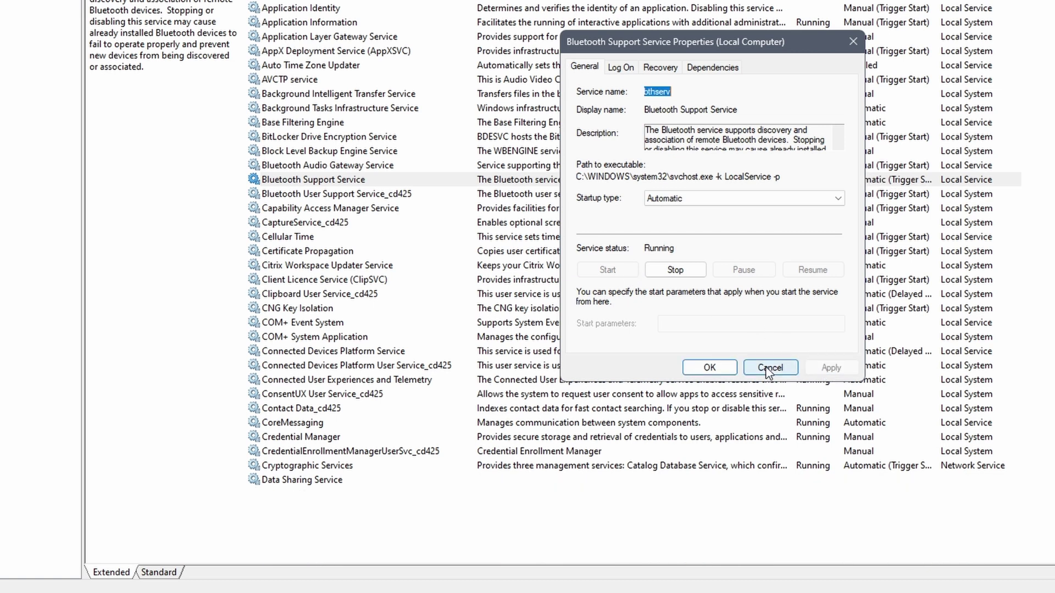
{"action": "left_click", "coordinate": [720, 370]}
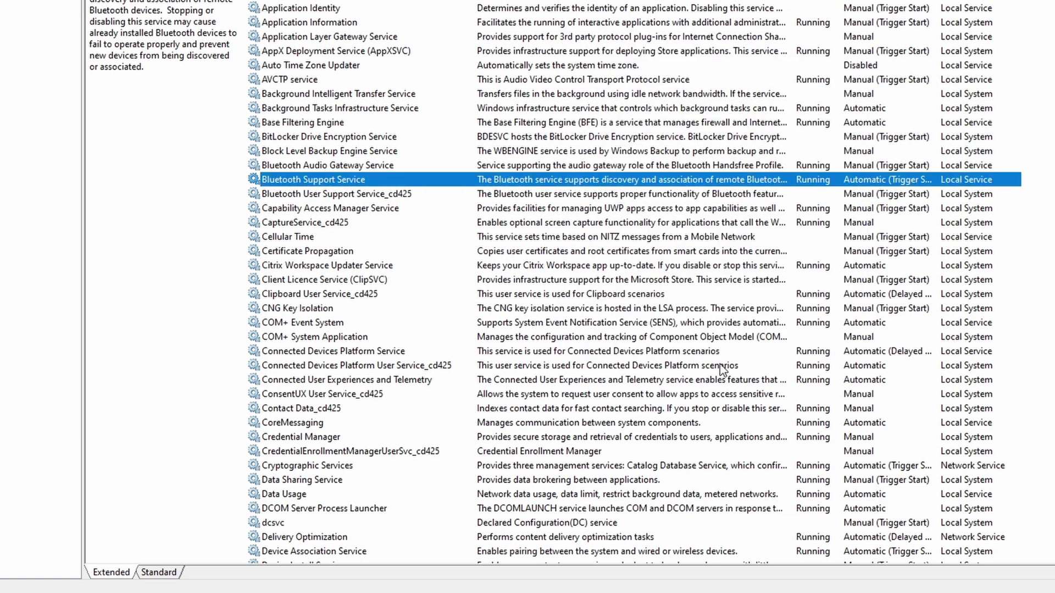
{"action": "right_click", "coordinate": [767, 199]}
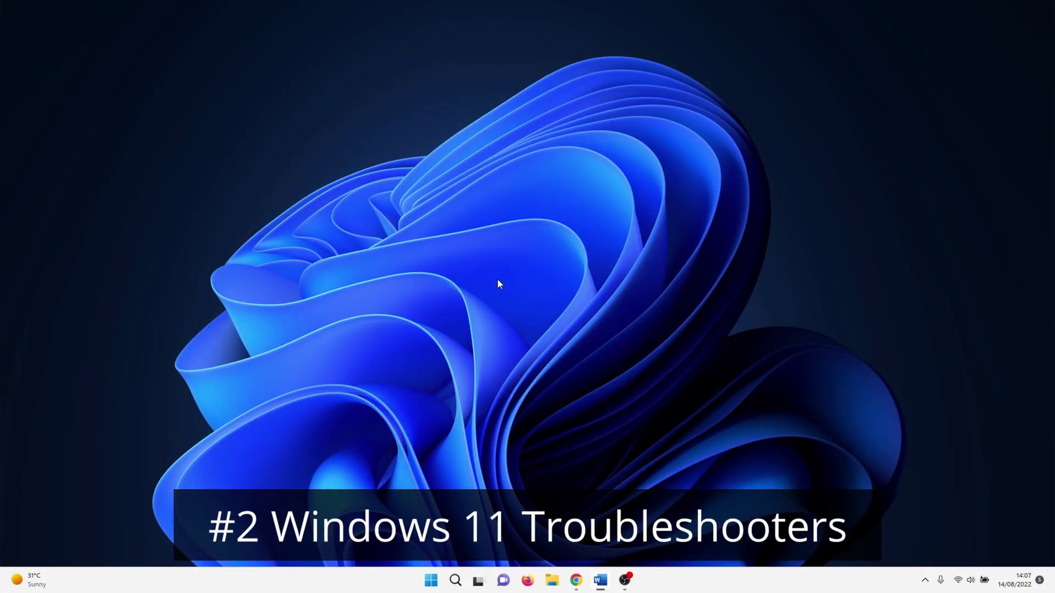
Run the Bluetooth troubleshooter from Troubleshoot settings' Other troubleshooters list
{"action": "left_click", "coordinate": [455, 581]}
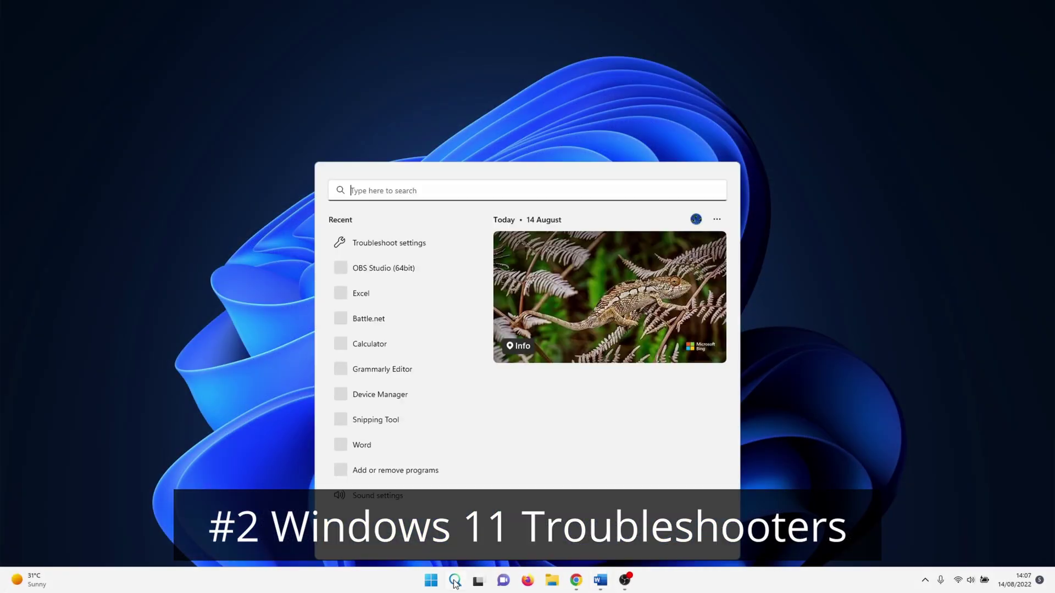
{"action": "type", "text": "troubleshoot se"}
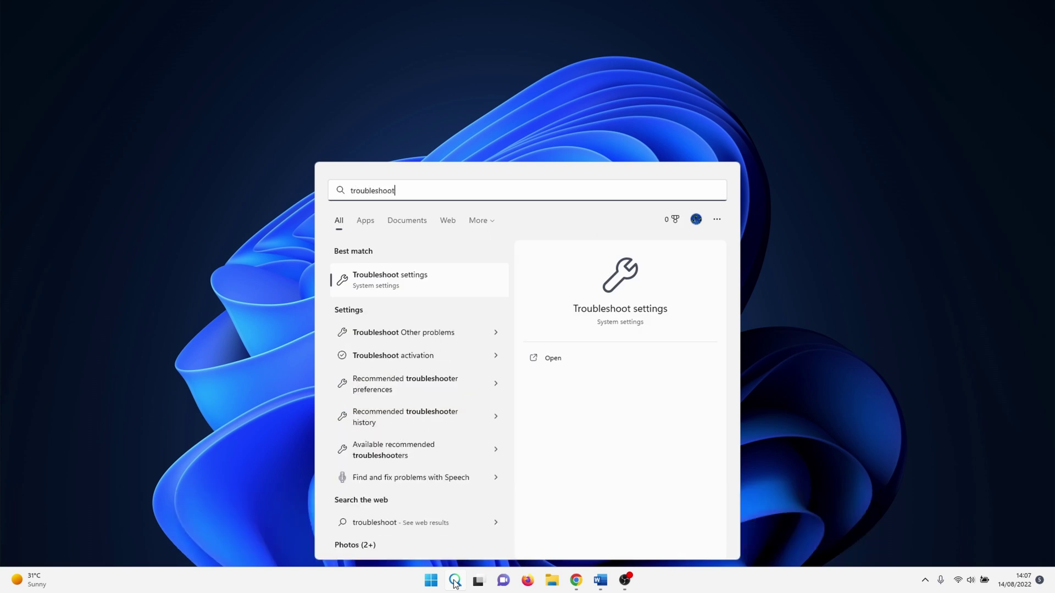
{"action": "left_click", "coordinate": [438, 280]}
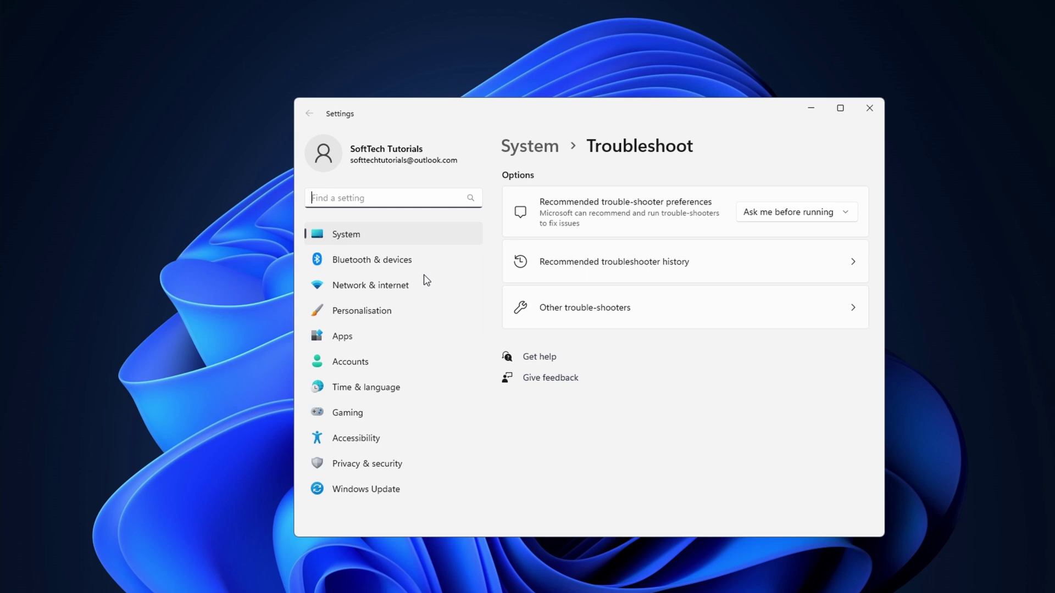
{"action": "left_click", "coordinate": [582, 304]}
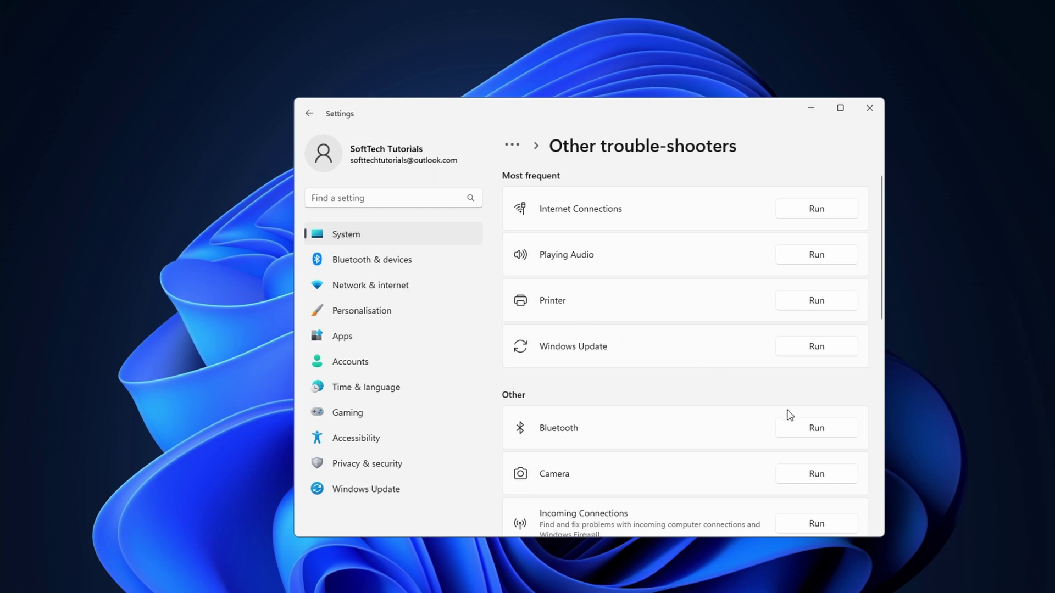
{"action": "left_click", "coordinate": [816, 437]}
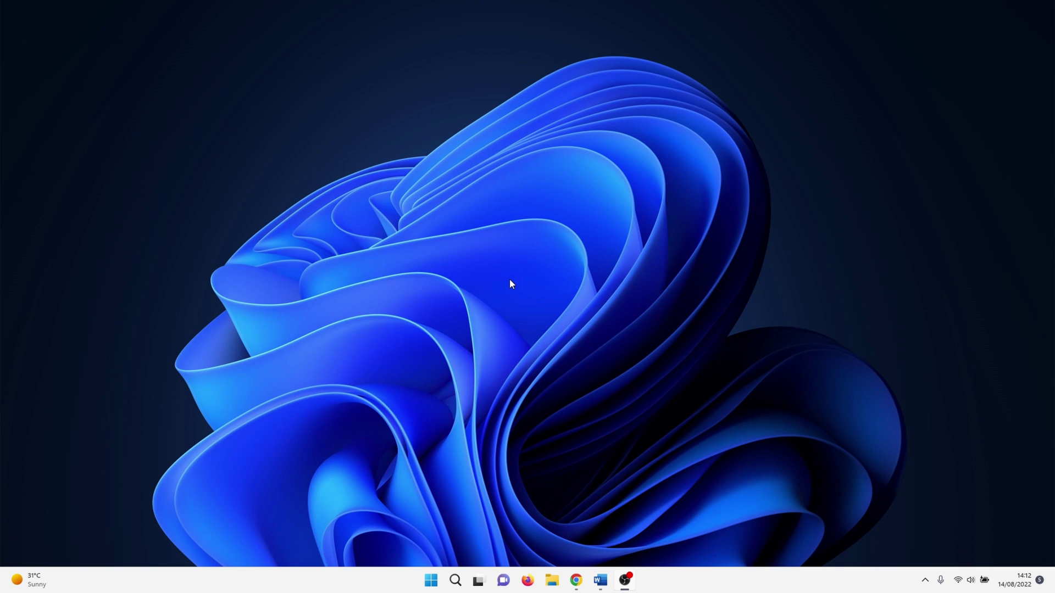
Open Device Manager, show hidden devices, and scan for hardware changes
{"action": "left_click", "coordinate": [456, 577]}
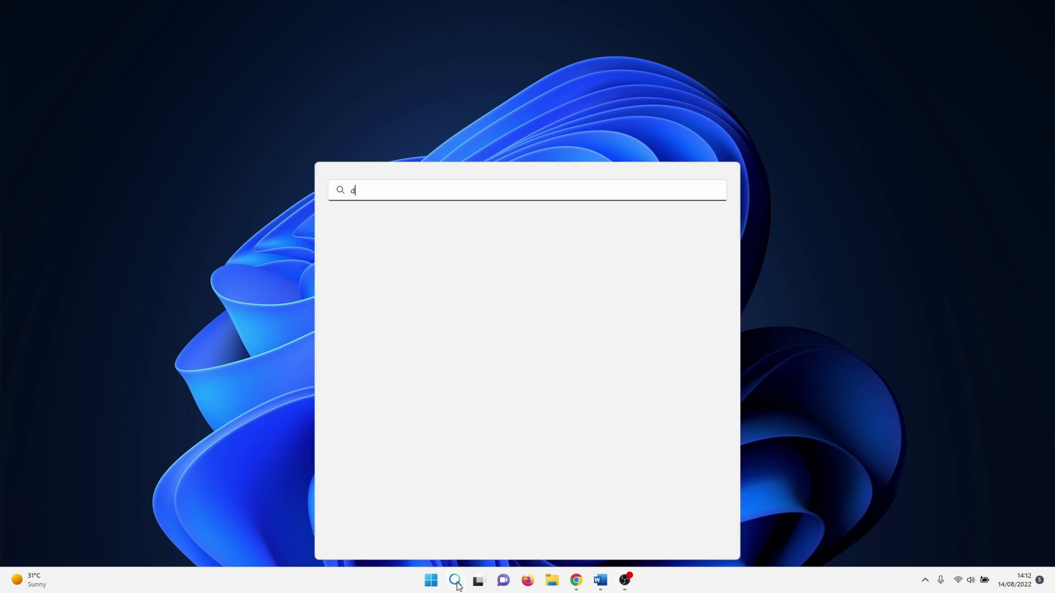
{"action": "type", "text": "device mana"}
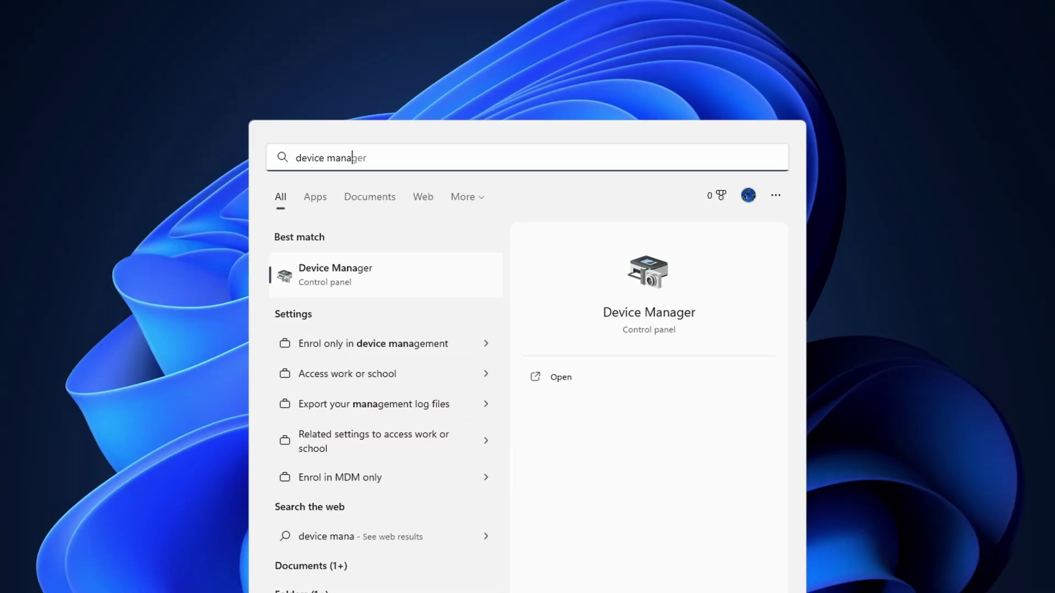
{"action": "key", "text": "Return"}
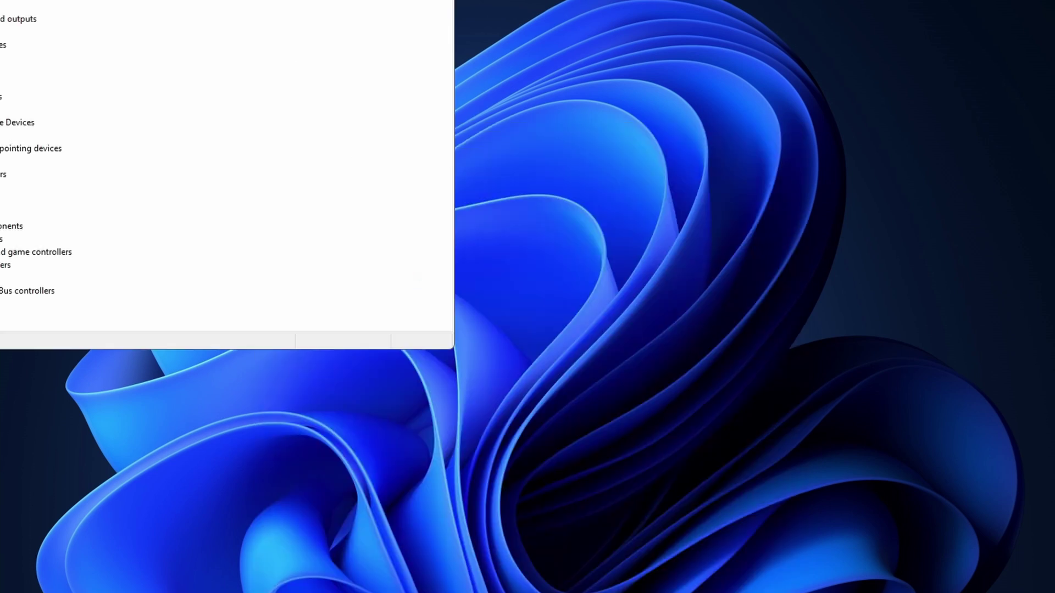
{"action": "left_click_drag", "start_coordinate": [257, 0], "coordinate": [634, 77]}
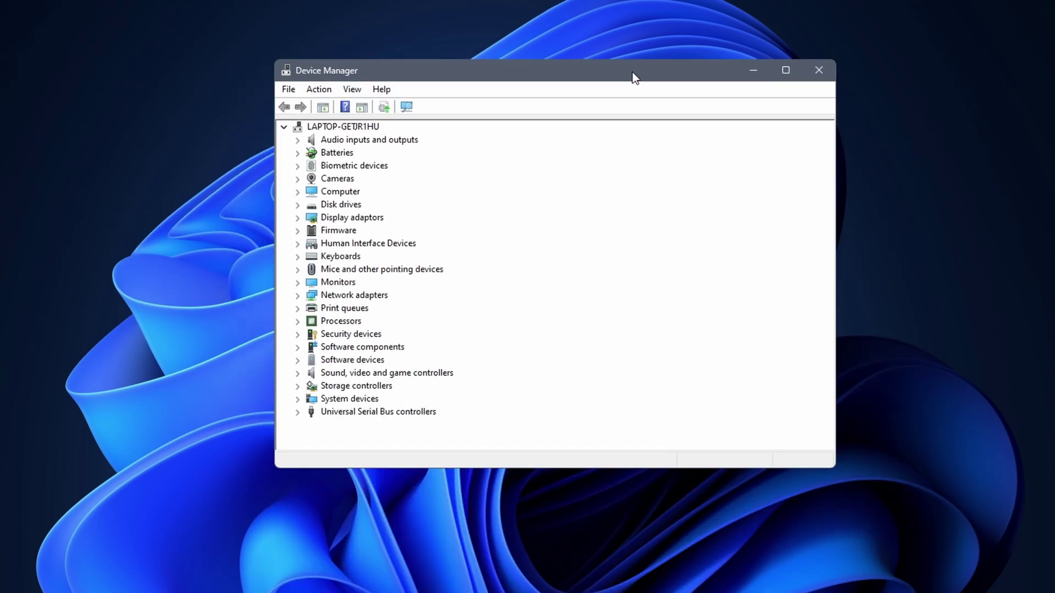
{"action": "left_click", "coordinate": [351, 90]}
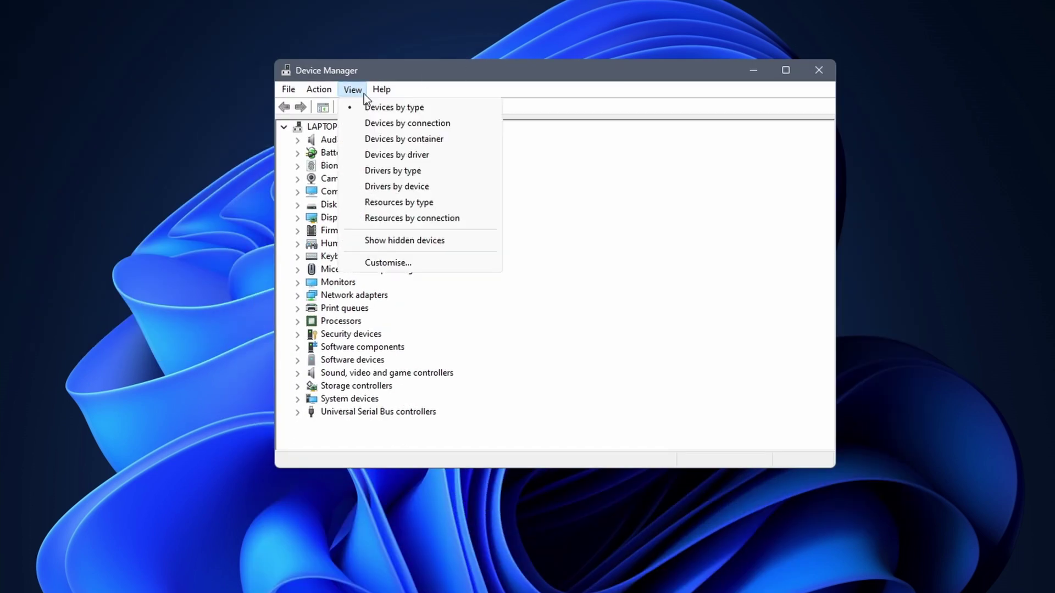
{"action": "left_click", "coordinate": [422, 241]}
{"action": "left_click", "coordinate": [345, 127]}
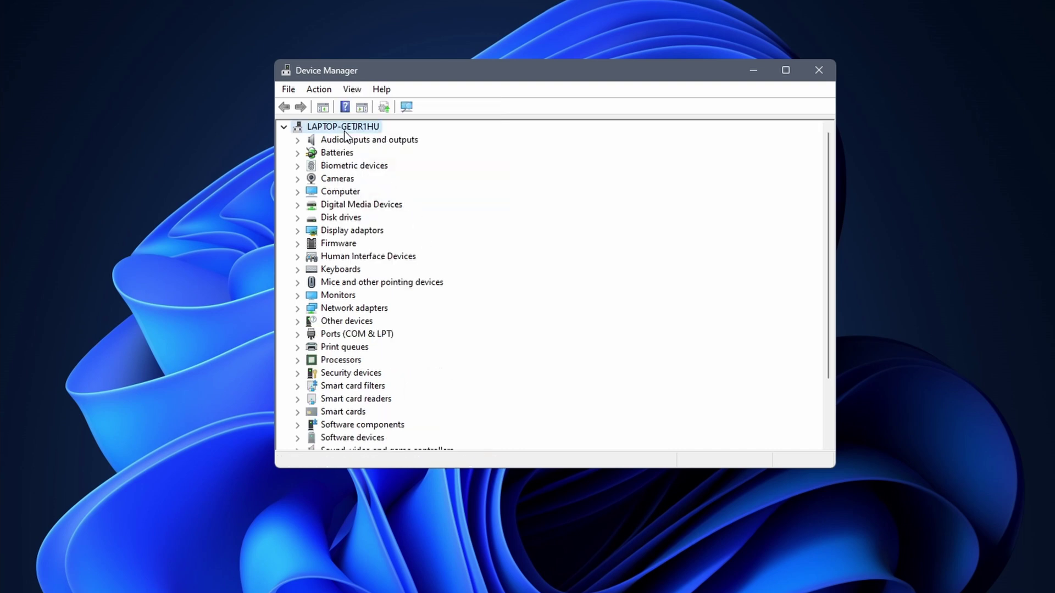
{"action": "left_click", "coordinate": [319, 89]}
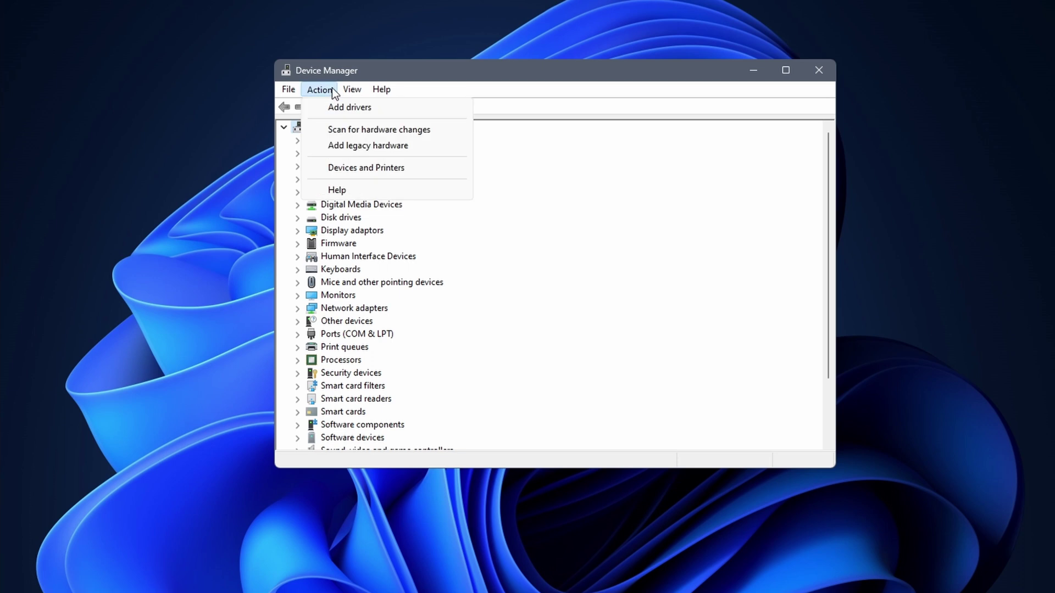
{"action": "left_click", "coordinate": [359, 130]}
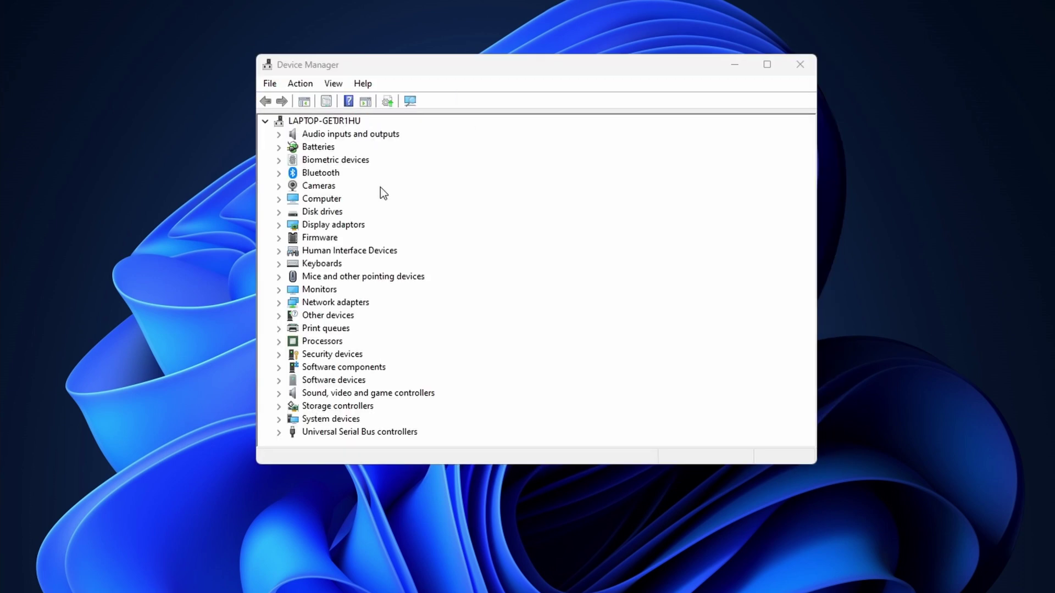
Search automatically for an updated Bluetooth Device (RFCOMM Protocol TDI) driver
{"action": "left_click", "coordinate": [279, 173]}
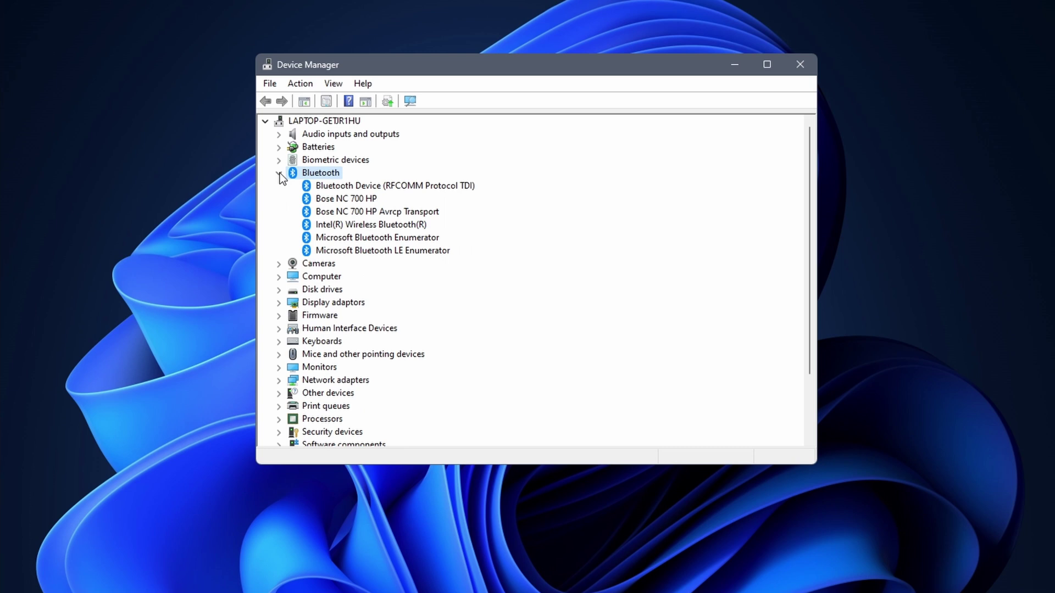
{"action": "right_click", "coordinate": [332, 187]}
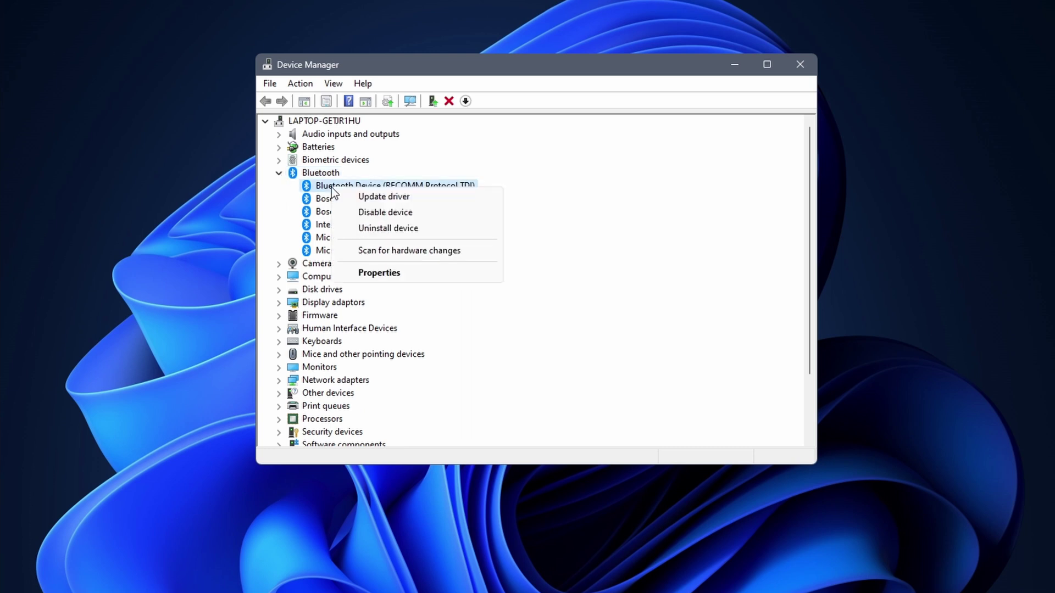
{"action": "left_click", "coordinate": [367, 198]}
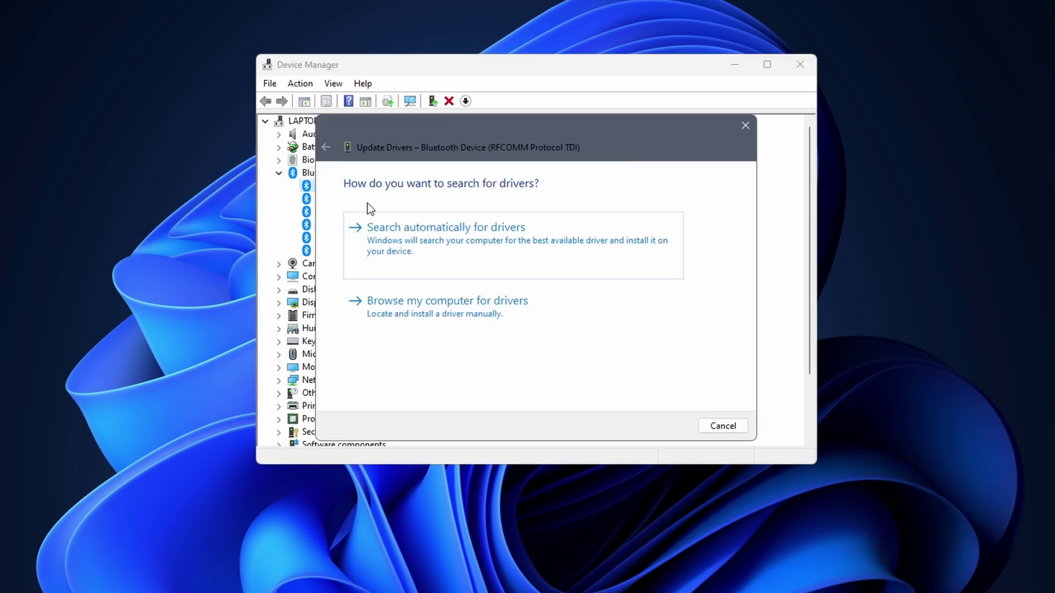
{"action": "left_click", "coordinate": [405, 232]}
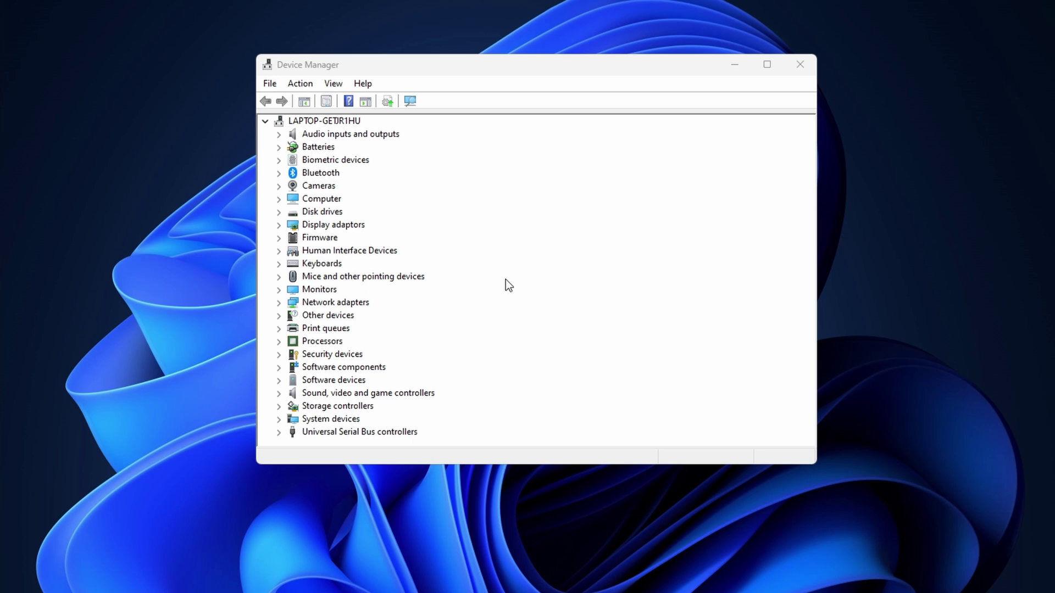
Uninstall the Intel USB 3.1 eXtensible Host Controller, then scan for hardware changes
{"action": "left_click", "coordinate": [279, 433]}
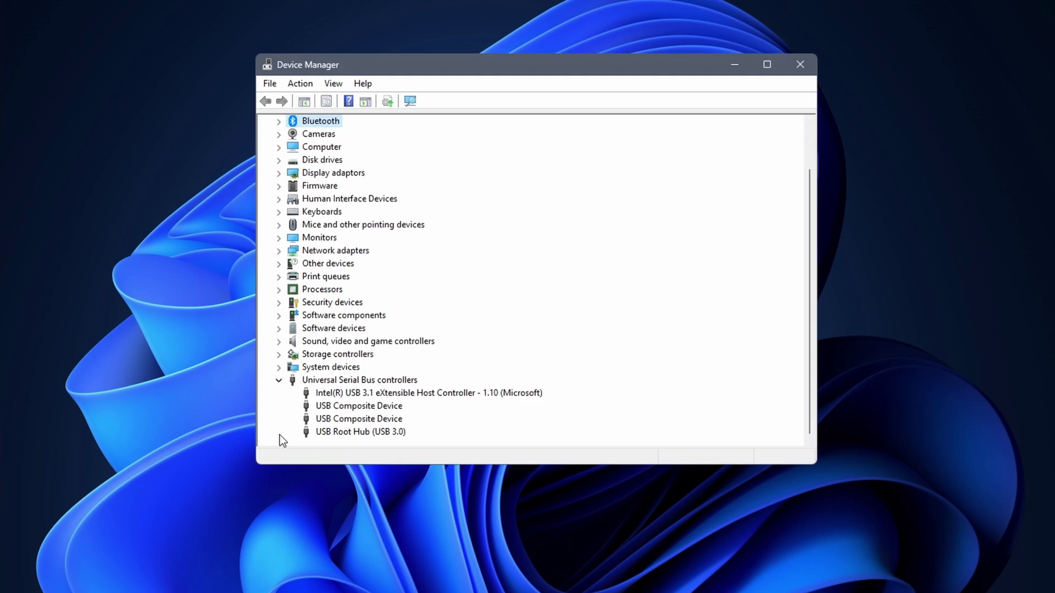
{"action": "right_click", "coordinate": [464, 391]}
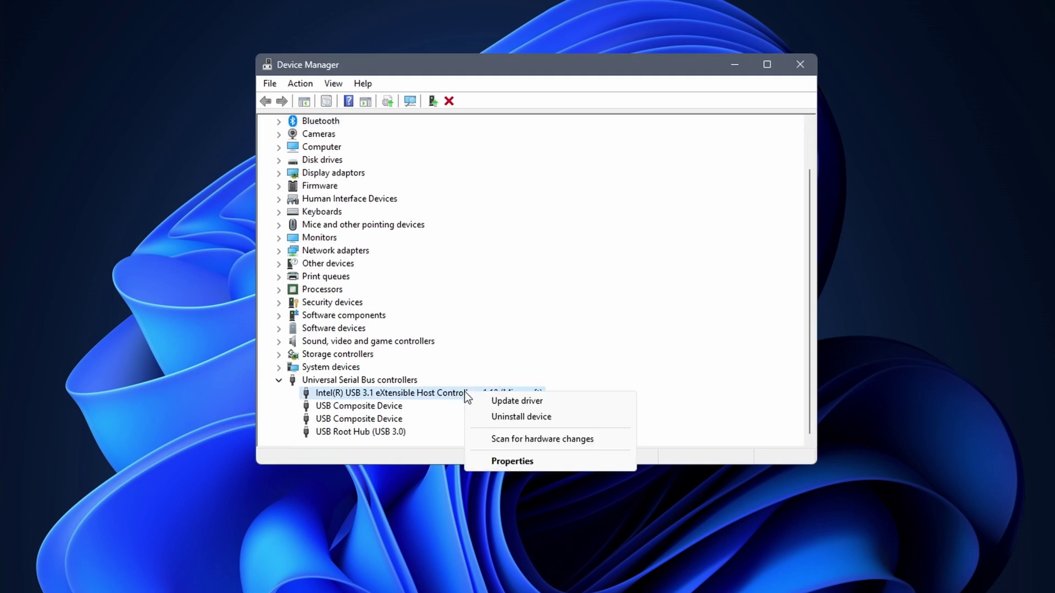
{"action": "left_click", "coordinate": [533, 418]}
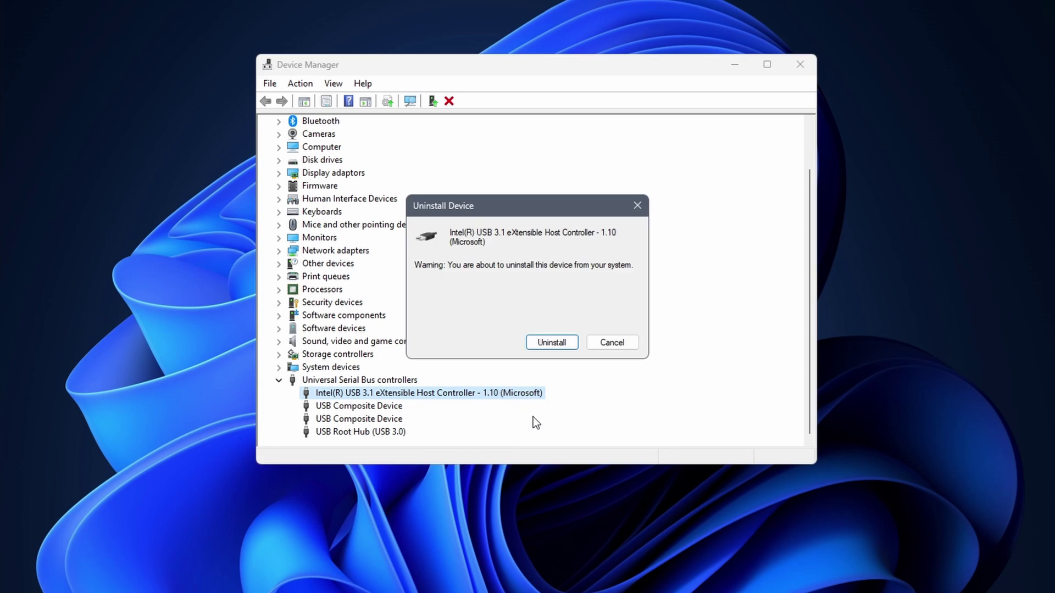
{"action": "left_click", "coordinate": [550, 345]}
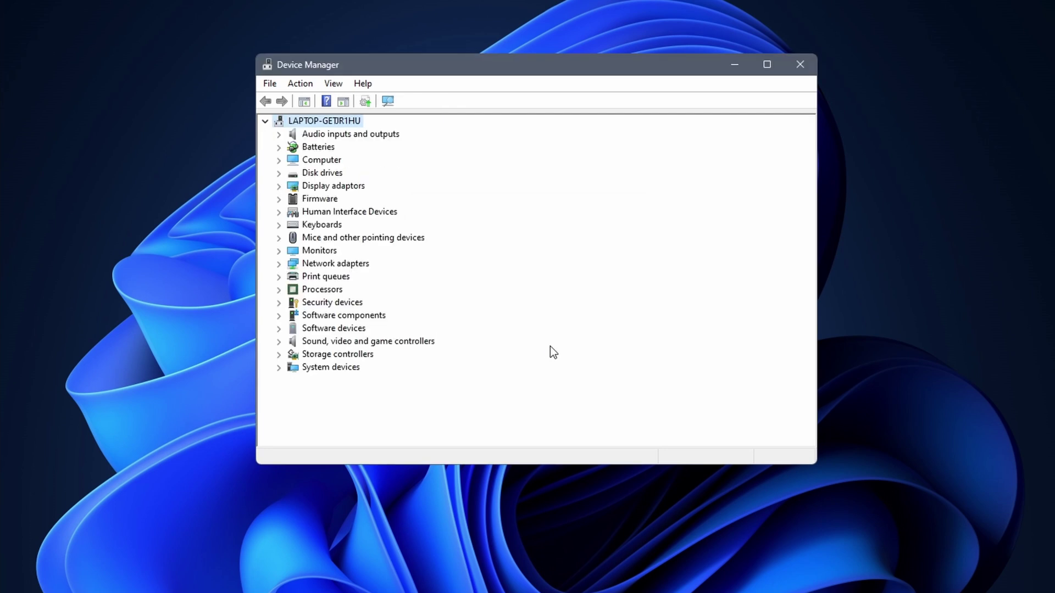
{"action": "left_click", "coordinate": [299, 85]}
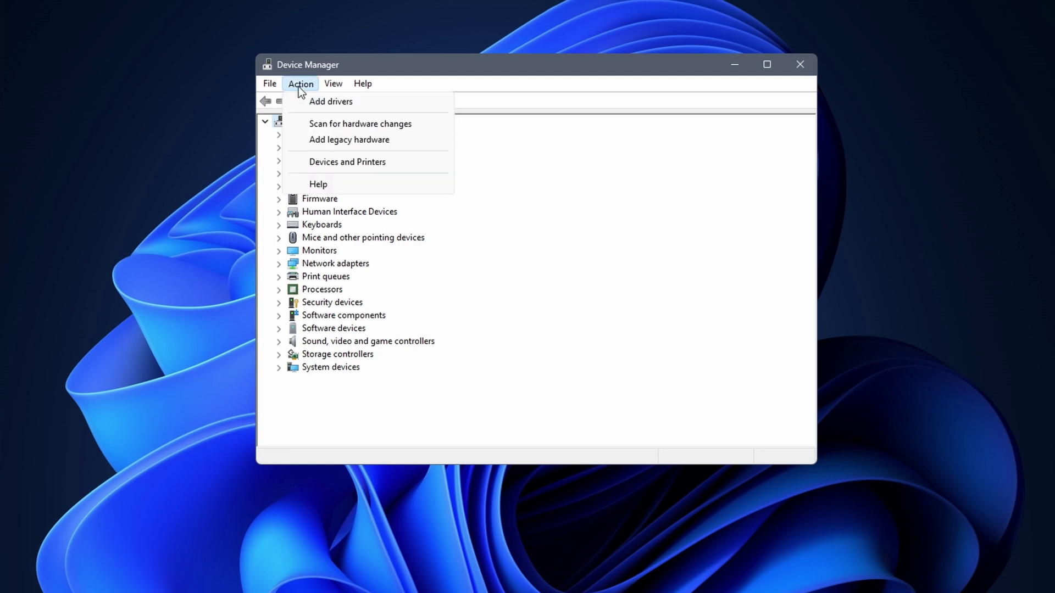
{"action": "left_click", "coordinate": [335, 128]}
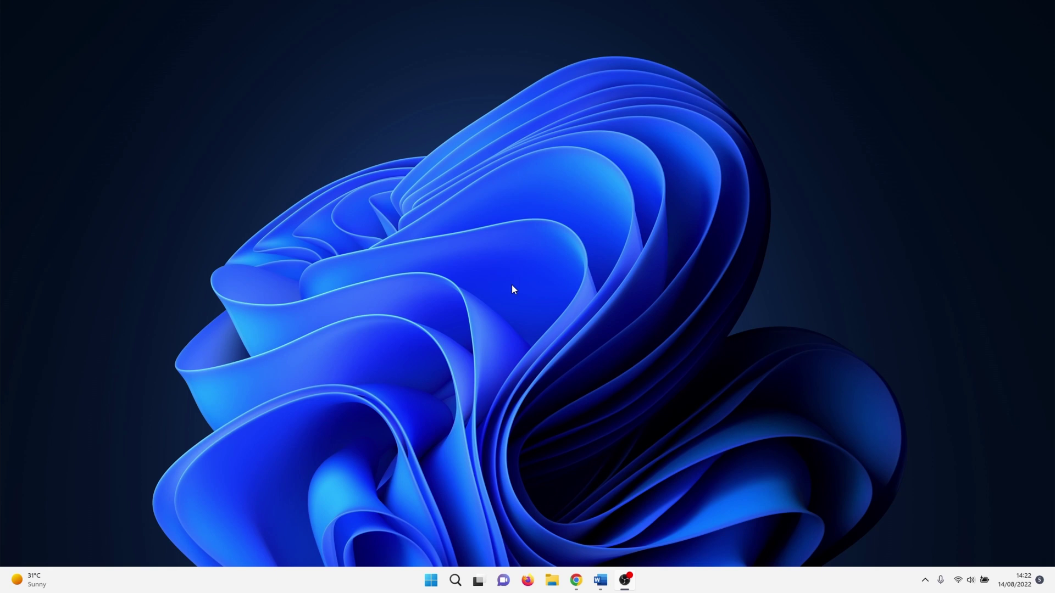
Open Command Prompt as administrator and run sfc /scannow
{"action": "left_click", "coordinate": [454, 582]}
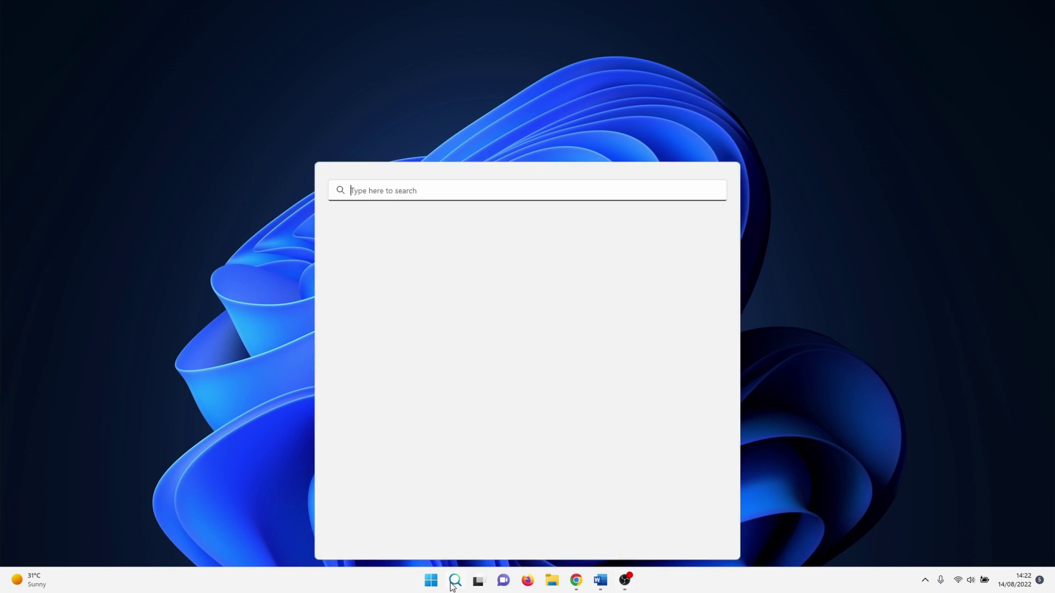
{"action": "type", "text": "cmd"}
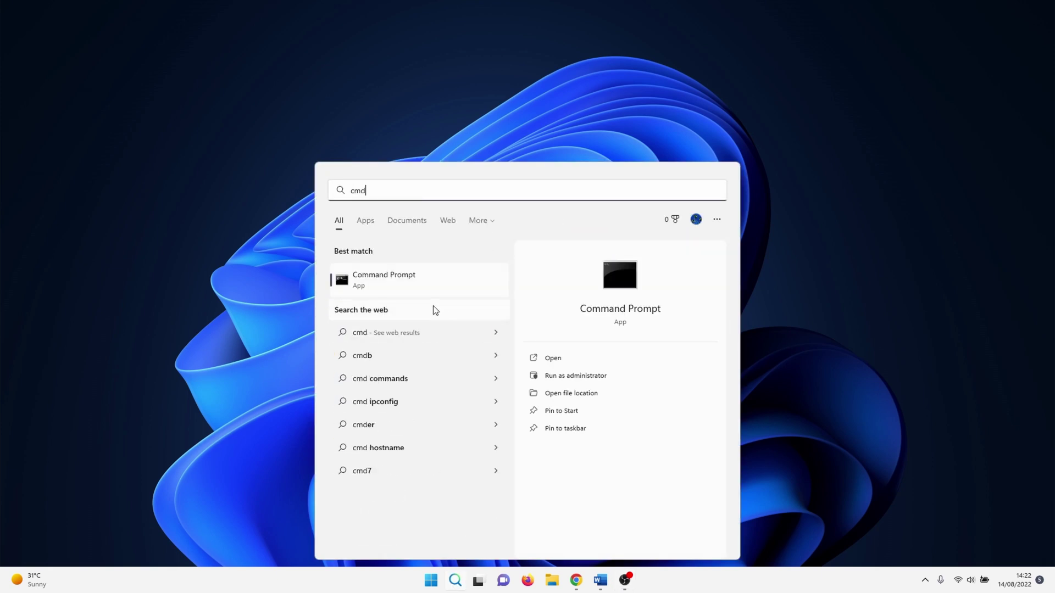
{"action": "right_click", "coordinate": [434, 287]}
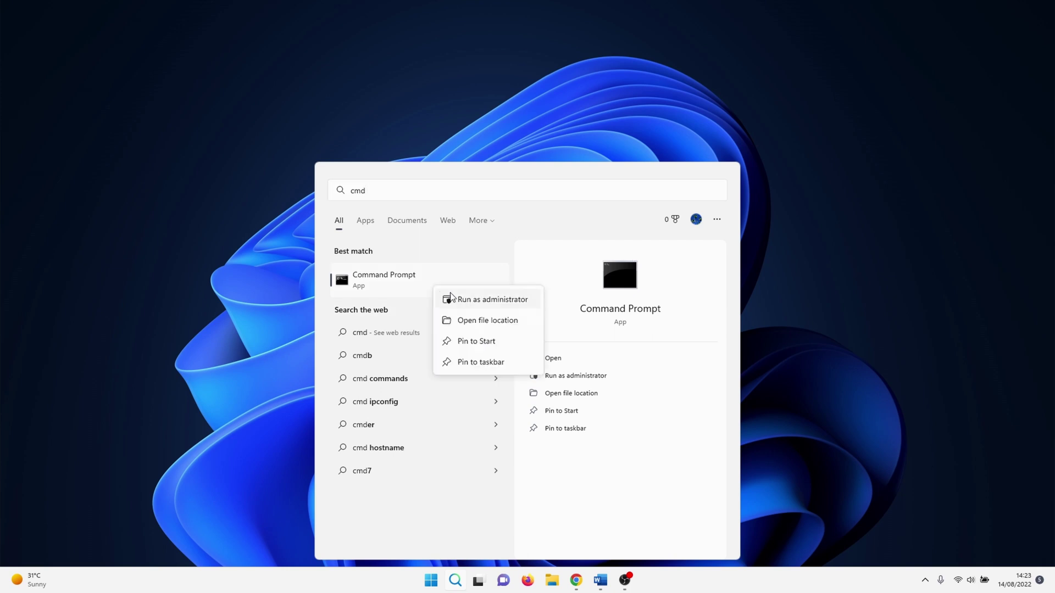
{"action": "left_click", "coordinate": [493, 307]}
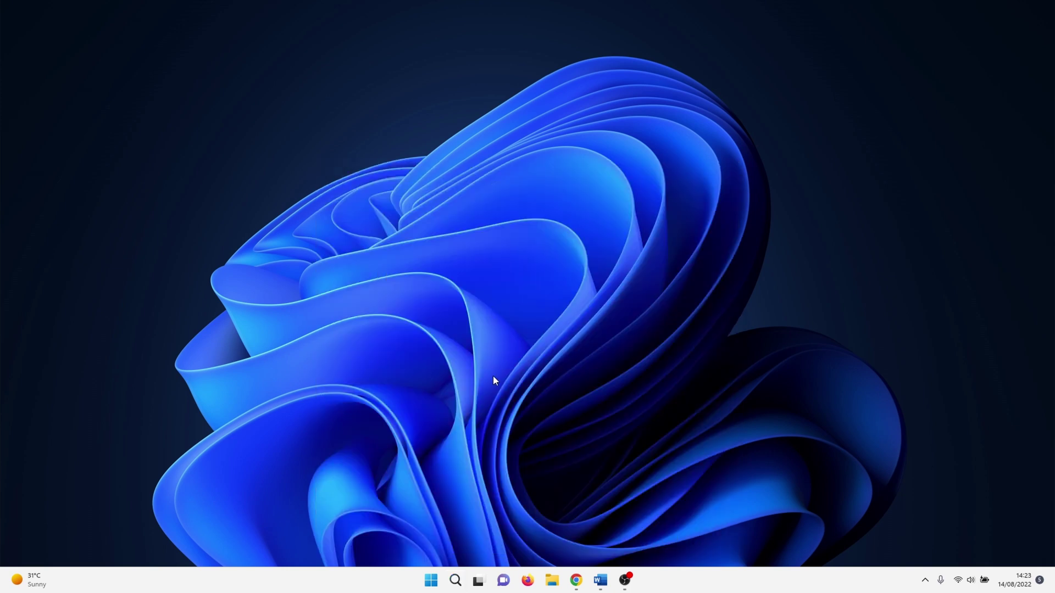
{"action": "left_click_drag", "start_coordinate": [391, 94], "coordinate": [551, 179]}
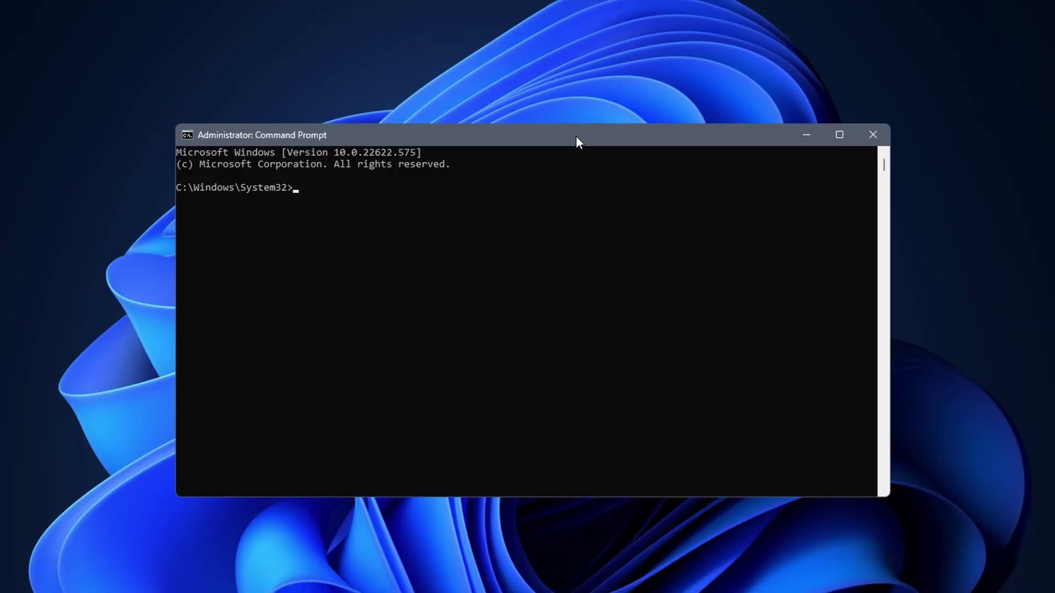
{"action": "type", "text": "sfc /"}
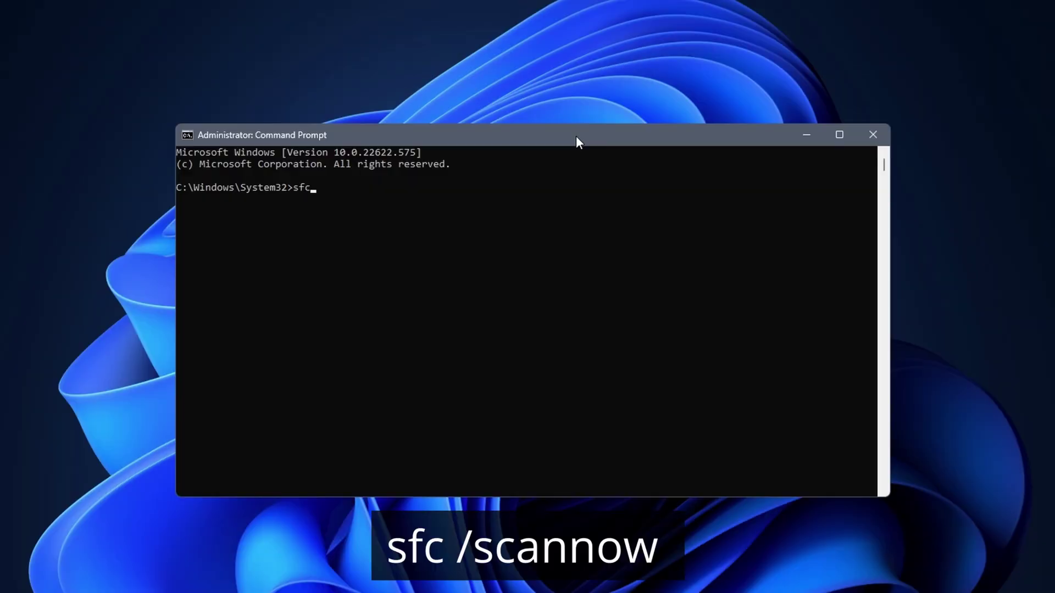
{"action": "type", "text": "scannow"}
{"action": "key", "text": "Return"}
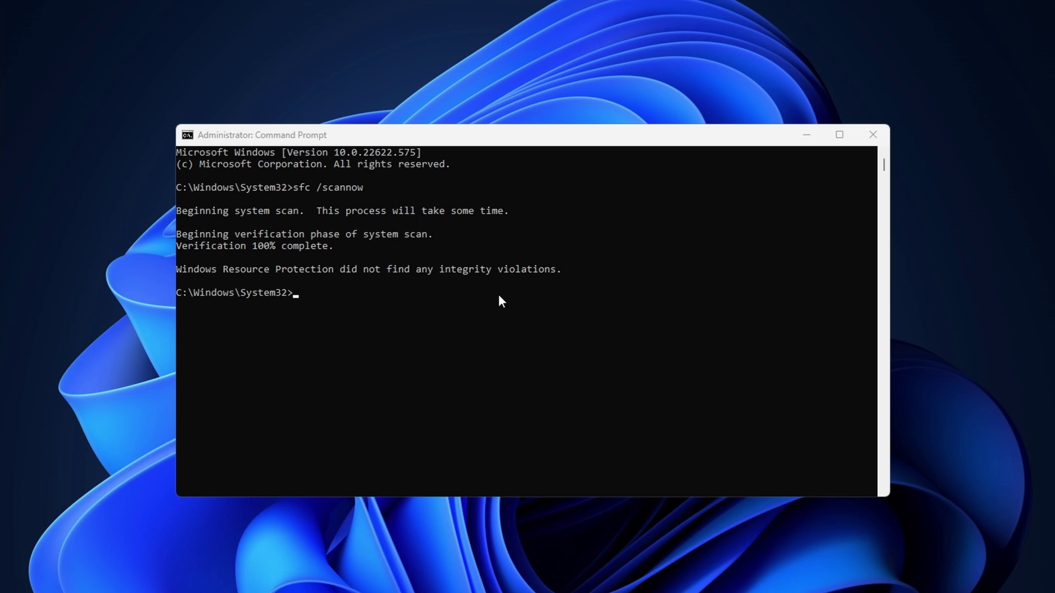
Run DISM /online /cleanup-image /restorehealth in the administrator console
{"action": "left_click", "coordinate": [499, 295]}
{"action": "type", "text": "DISM /online /"}
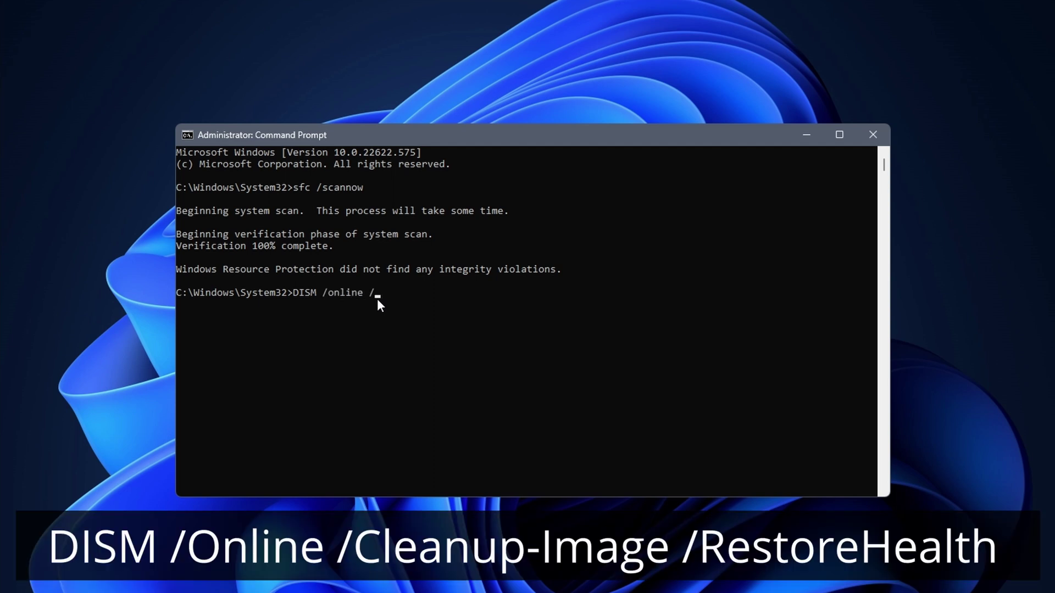
{"action": "type", "text": "cleanup-image /restore"}
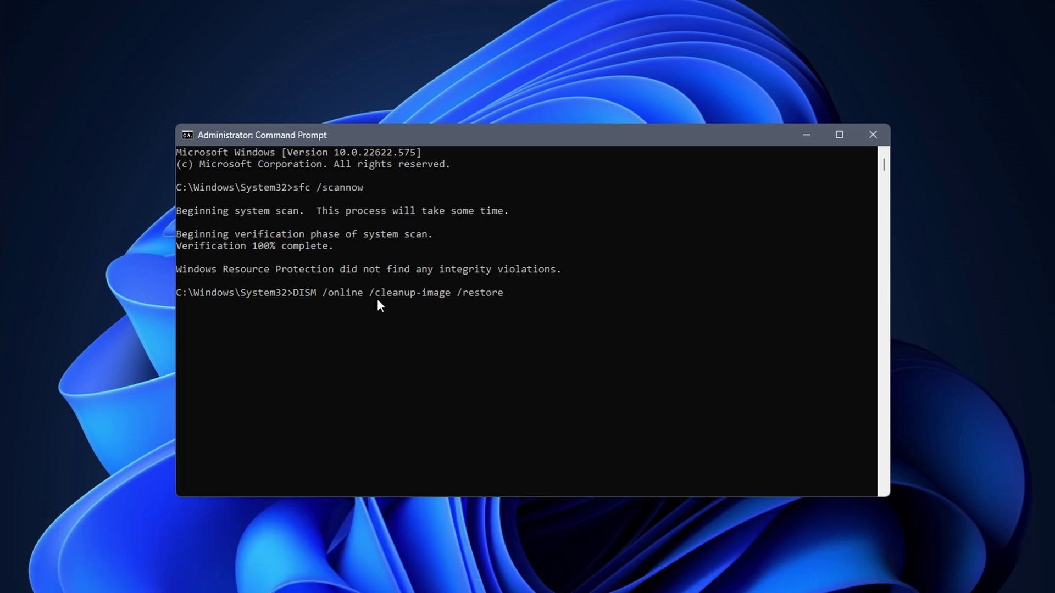
{"action": "type", "text": "health"}
{"action": "key", "text": "Return"}
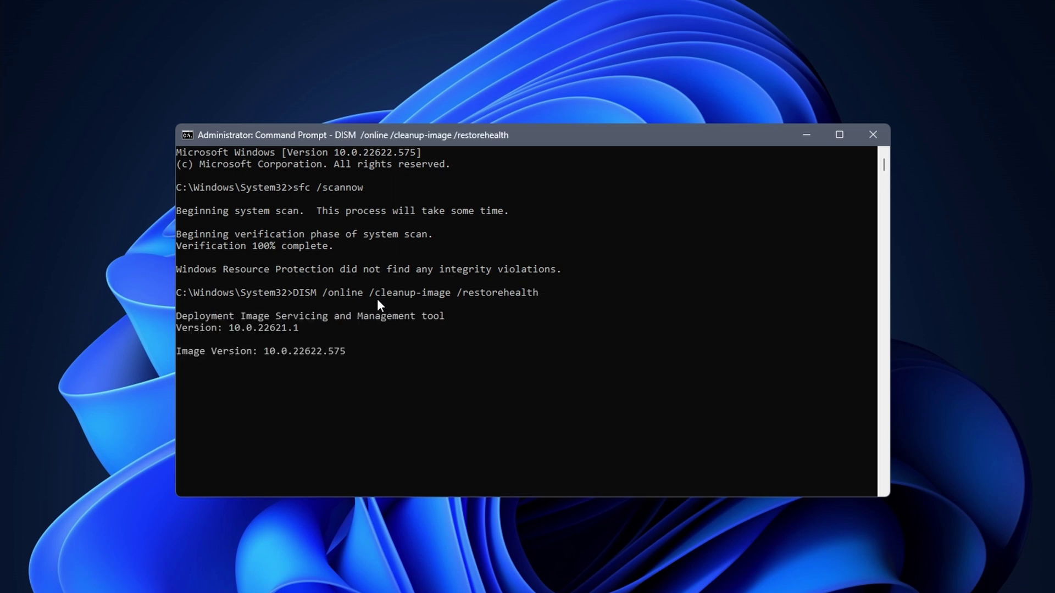